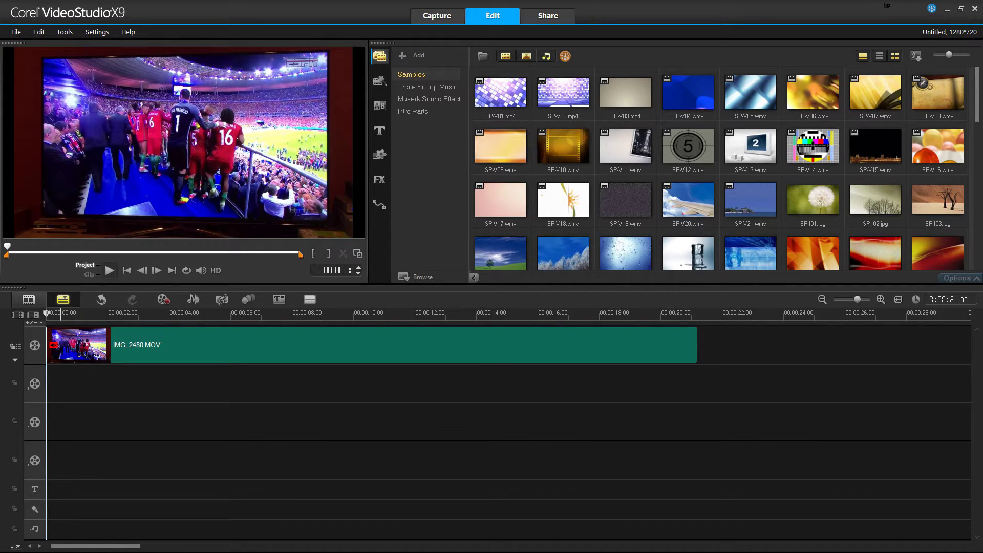
# - Play IMG_2480.MOV in the preview and move the playhead near the clip's end
pyautogui.click(112, 275)
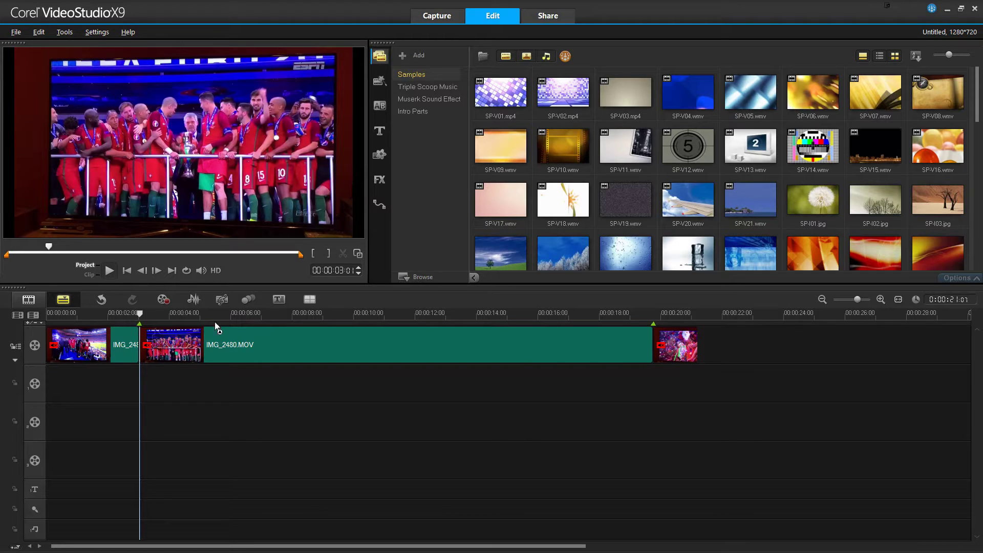
pyautogui.click(627, 347)
# - Copy the middle IMG_2480.MOV section onto Overlay Track 1 at the same start
pyautogui.click(198, 351)
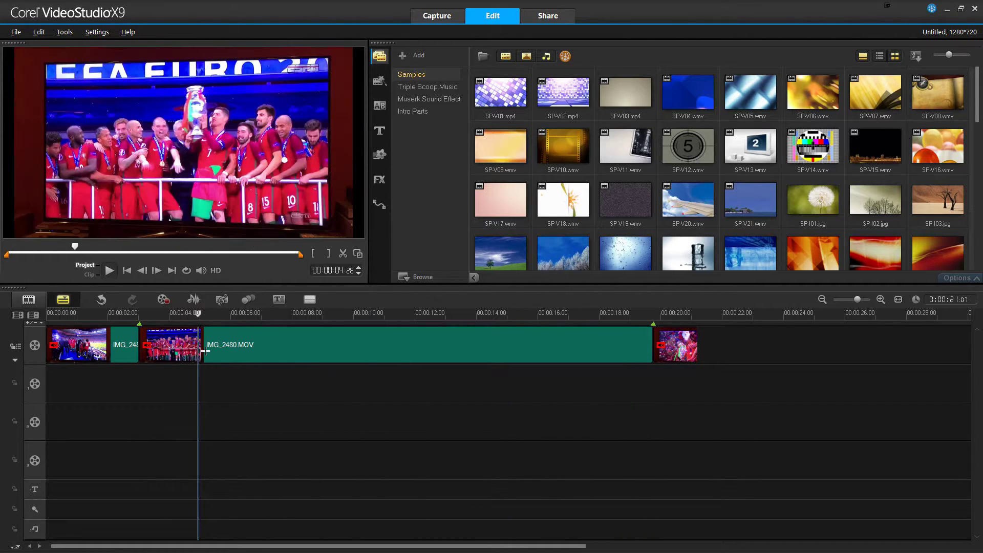
pyautogui.click(199, 353)
pyautogui.moveTo(150, 382)
pyautogui.mouseDown()
pyautogui.moveTo(169, 387)
pyautogui.moveTo(139, 385)
pyautogui.mouseUp()
pyautogui.click(141, 313)
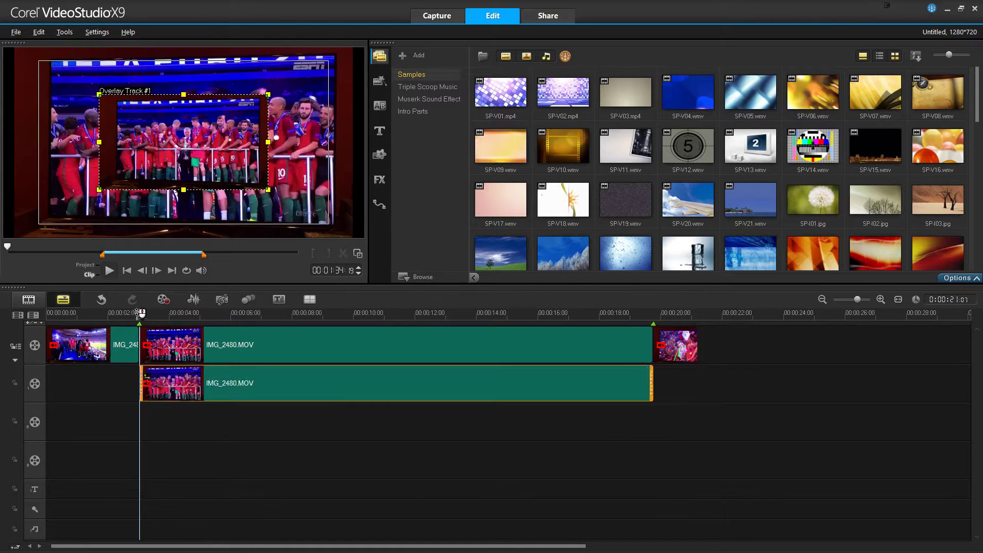
# - Stretch the overlay's corners in the preview so it fills the whole frame
pyautogui.moveTo(98, 195); pyautogui.dragTo(12, 241)
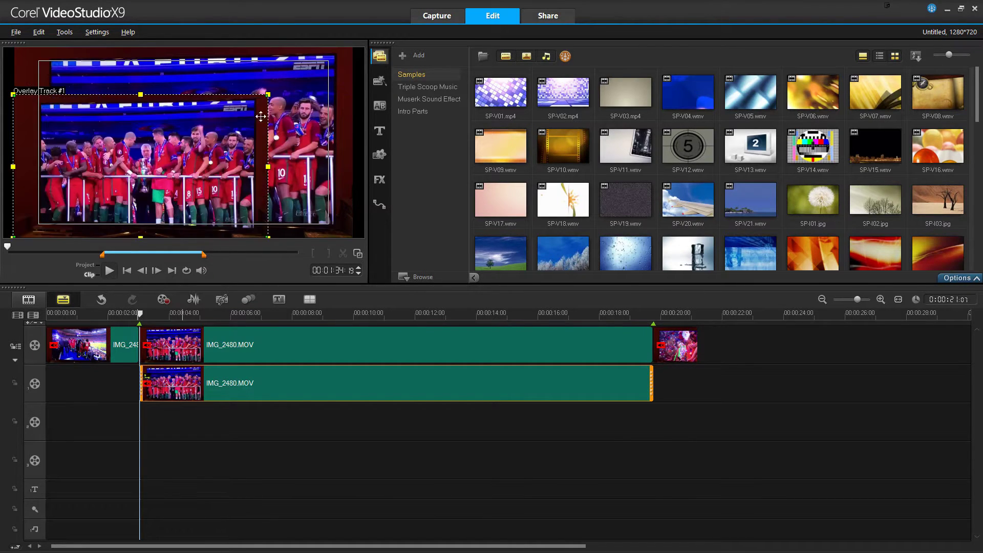
pyautogui.moveTo(270, 92); pyautogui.dragTo(364, 48)
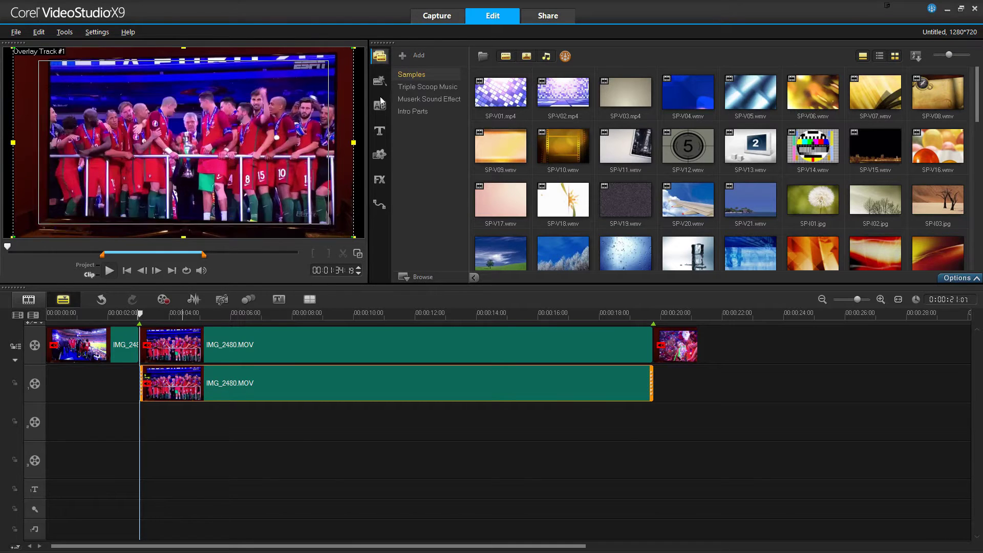
pyautogui.click(208, 430)
# - Apply the Cropping filter to the overlay clip with the full-frame preset (85% width and height)
pyautogui.click(380, 179)
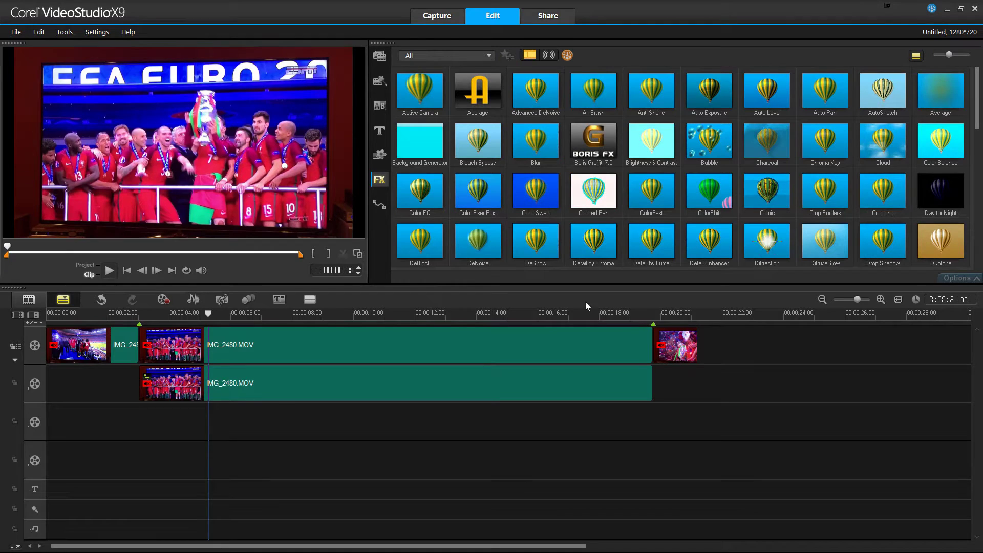
pyautogui.moveTo(883, 191); pyautogui.dragTo(293, 393)
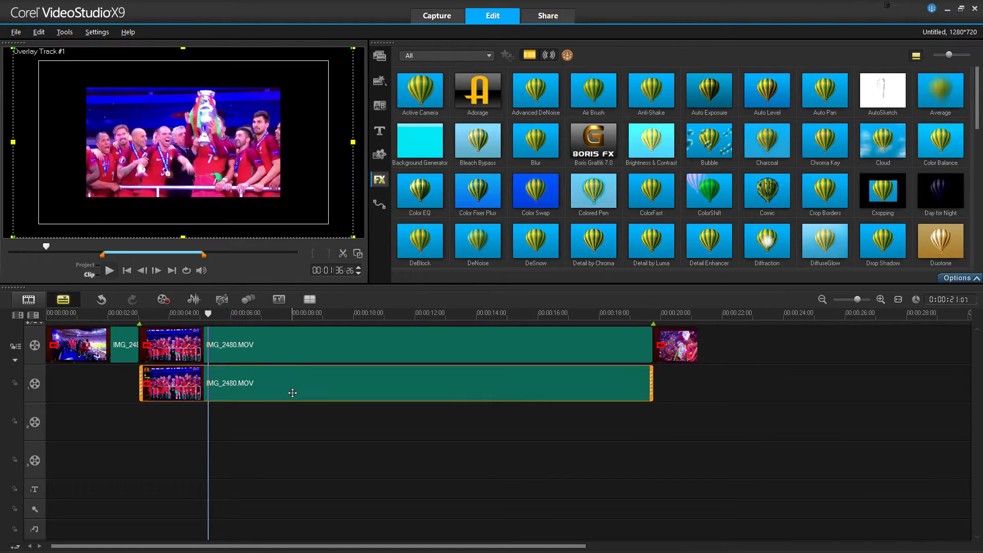
pyautogui.doubleClick(292, 393)
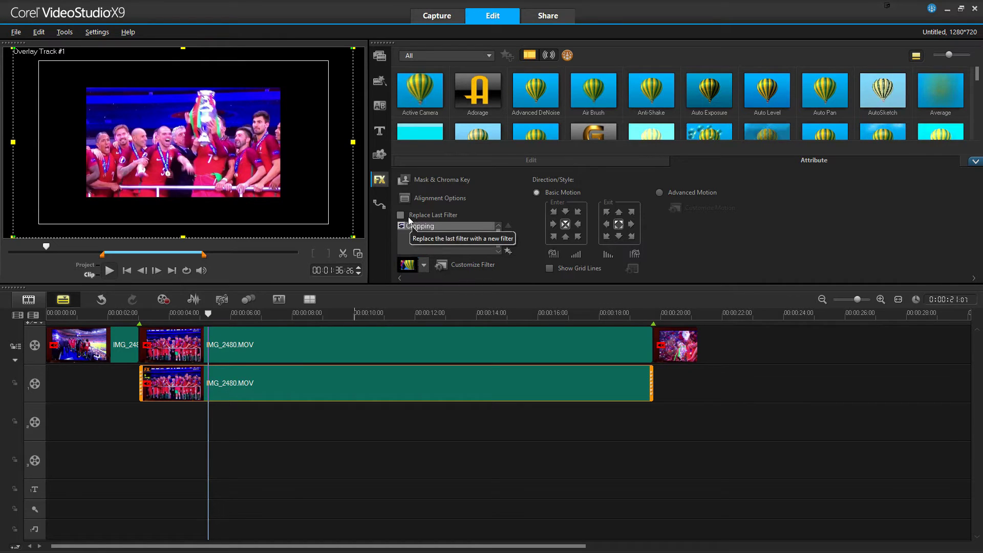
pyautogui.click(424, 266)
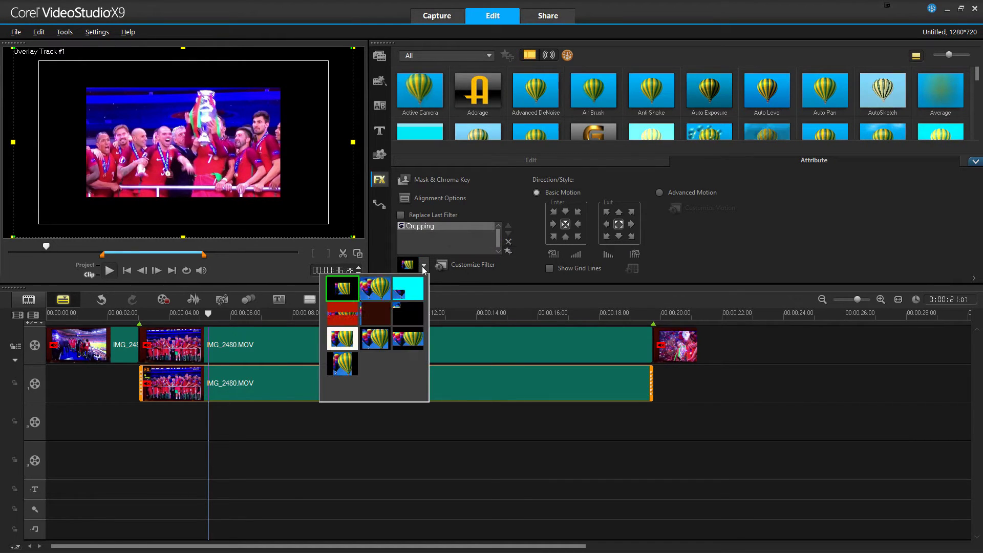
pyautogui.click(386, 340)
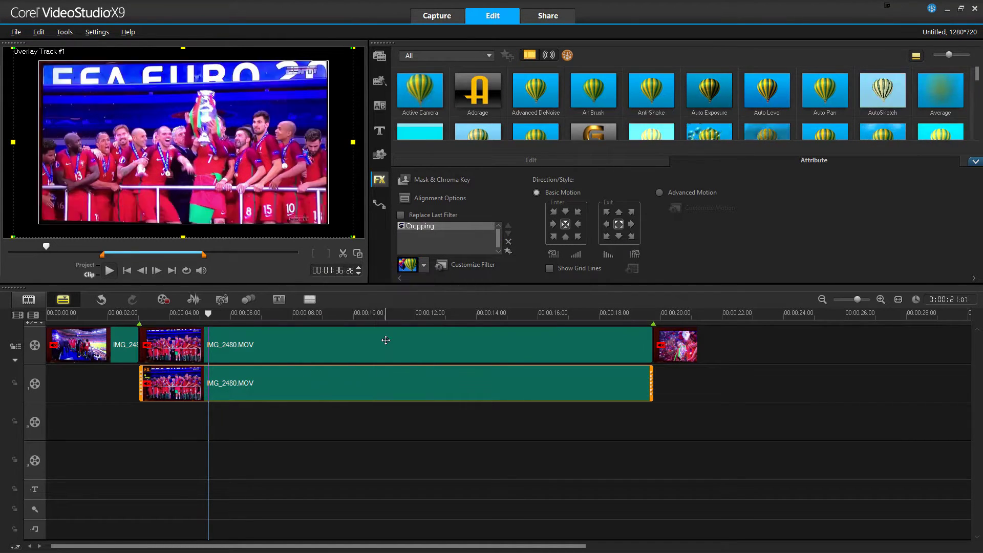
pyautogui.click(460, 265)
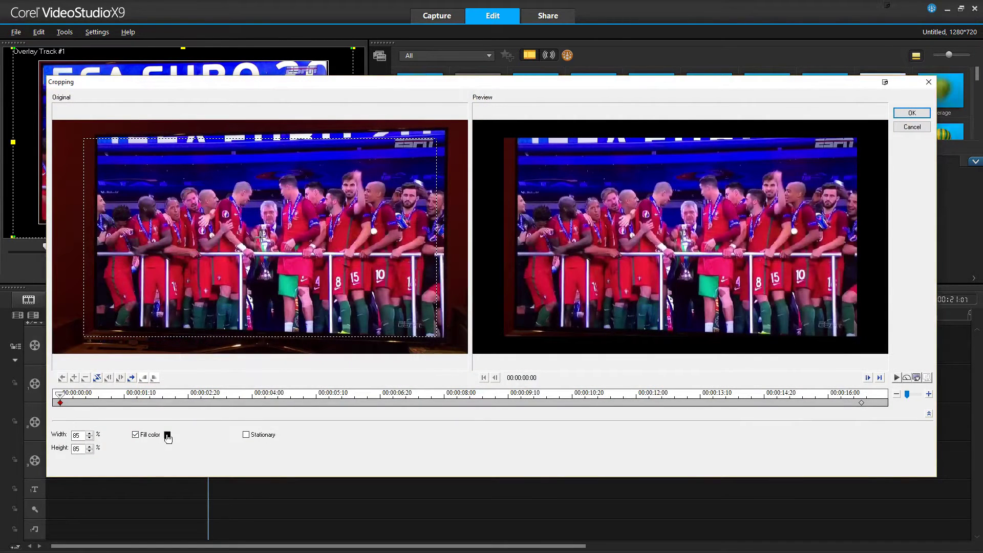
# - Make the crop fill green and copy the 6 by 10 percent face box to all keyframes
pyautogui.click(167, 435)
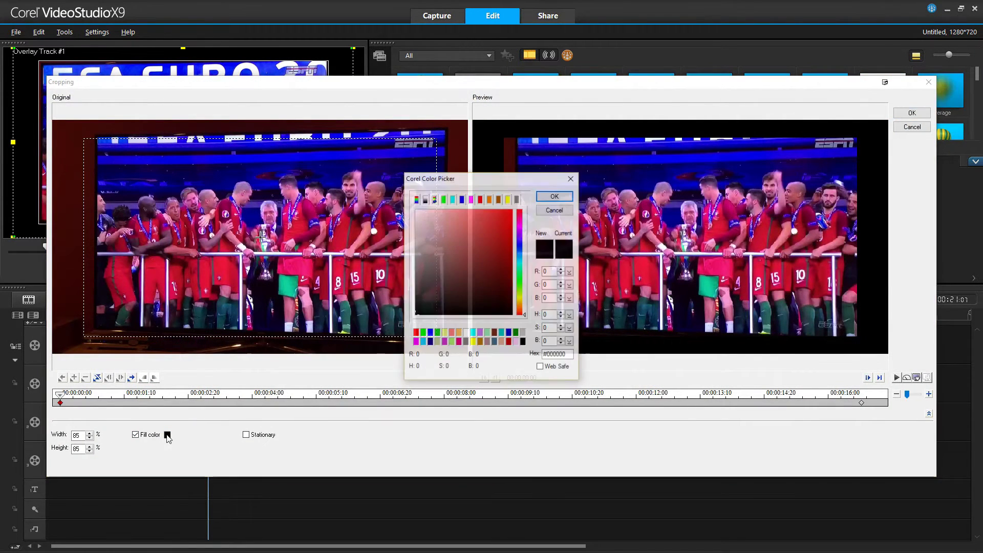
pyautogui.click(423, 334)
pyautogui.click(554, 196)
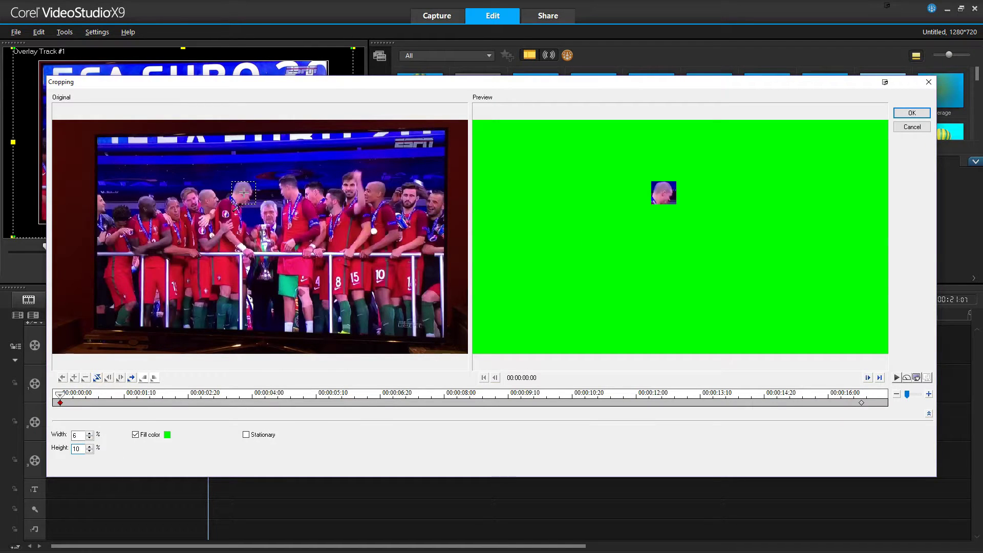
pyautogui.rightClick(60, 403)
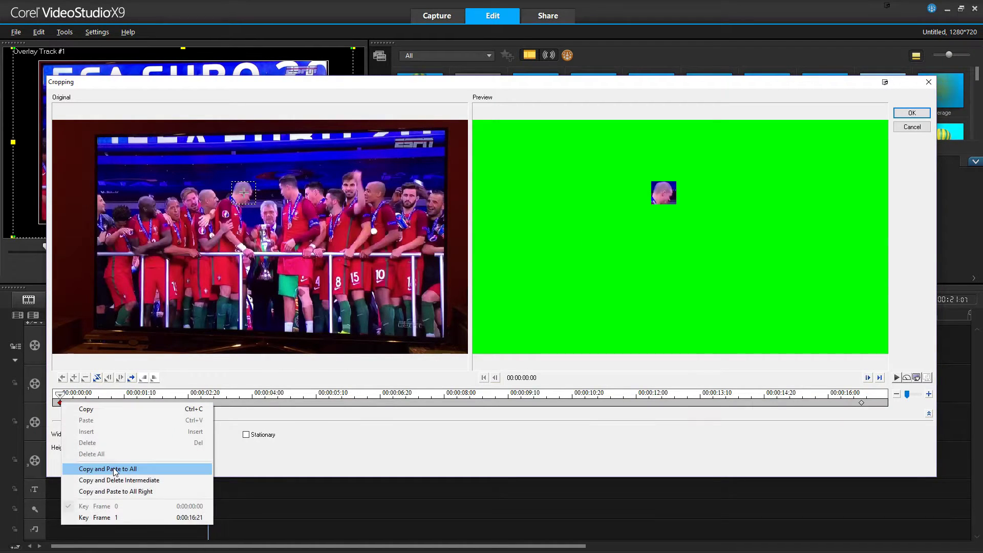
pyautogui.click(115, 469)
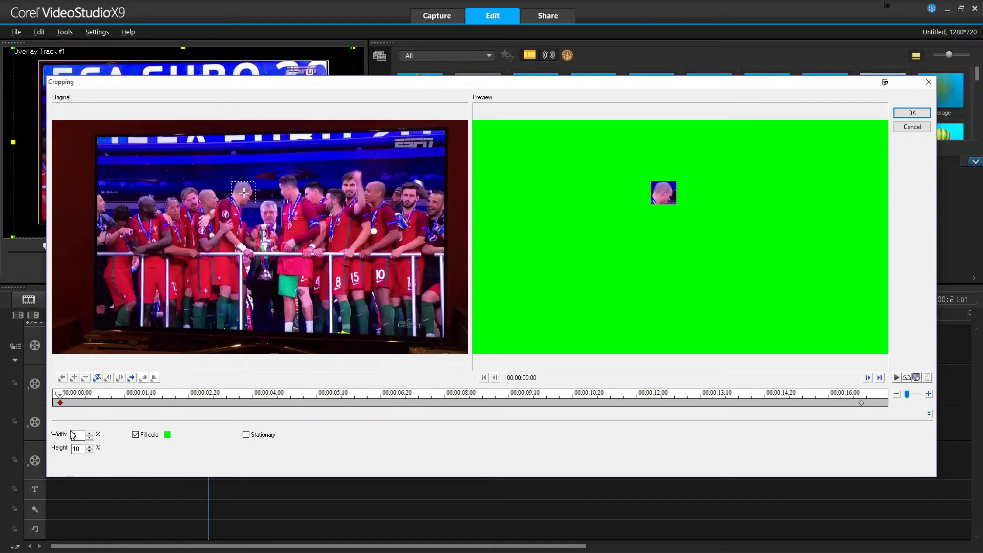
# - Scrub and play the crop preview through the clip, then return near the start
pyautogui.click(62, 402)
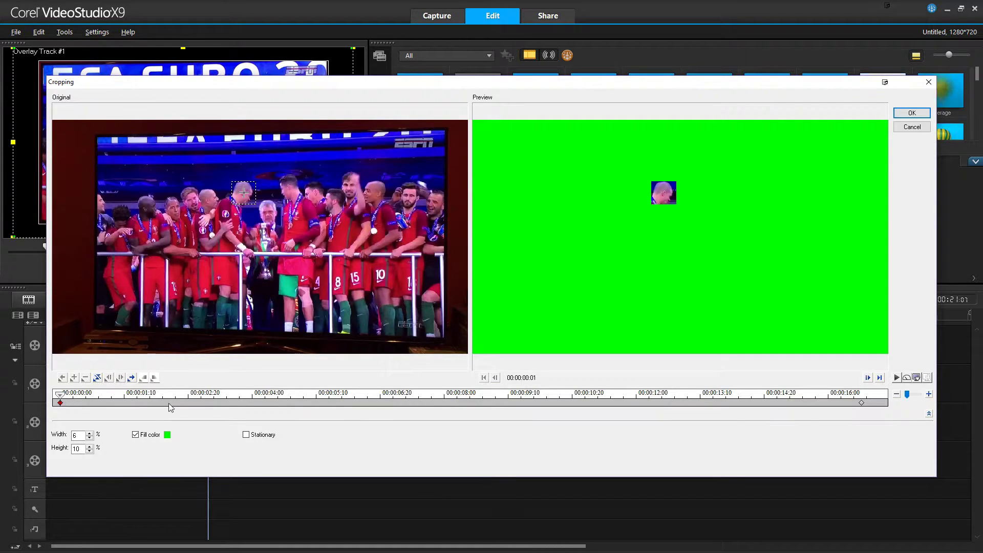
pyautogui.click(279, 404)
pyautogui.click(392, 404)
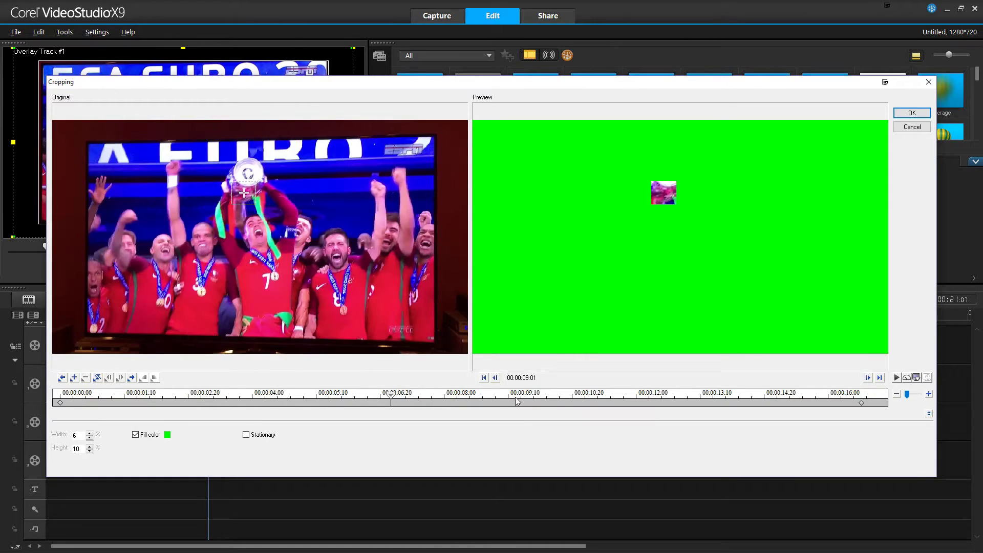
pyautogui.moveTo(517, 402); pyautogui.dragTo(752, 404)
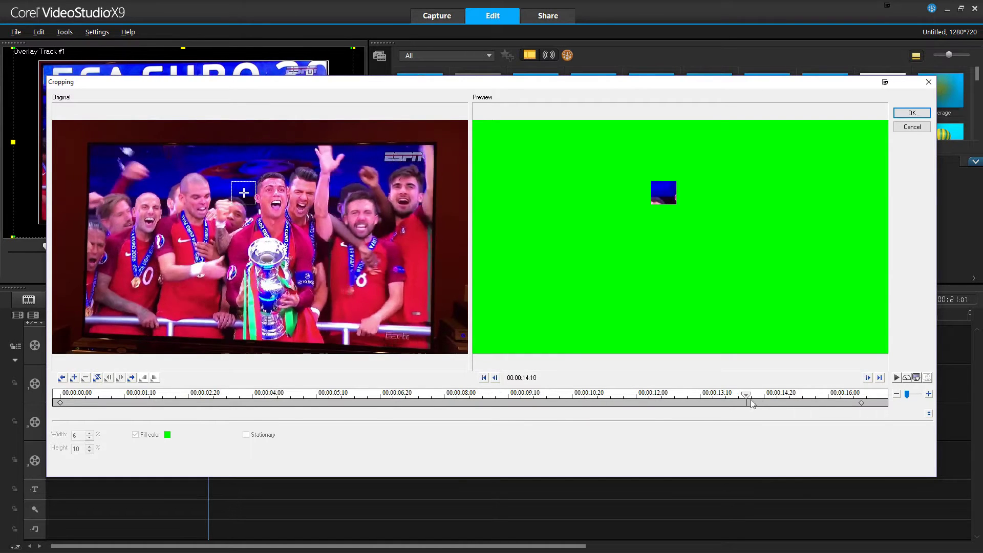
pyautogui.press('space')
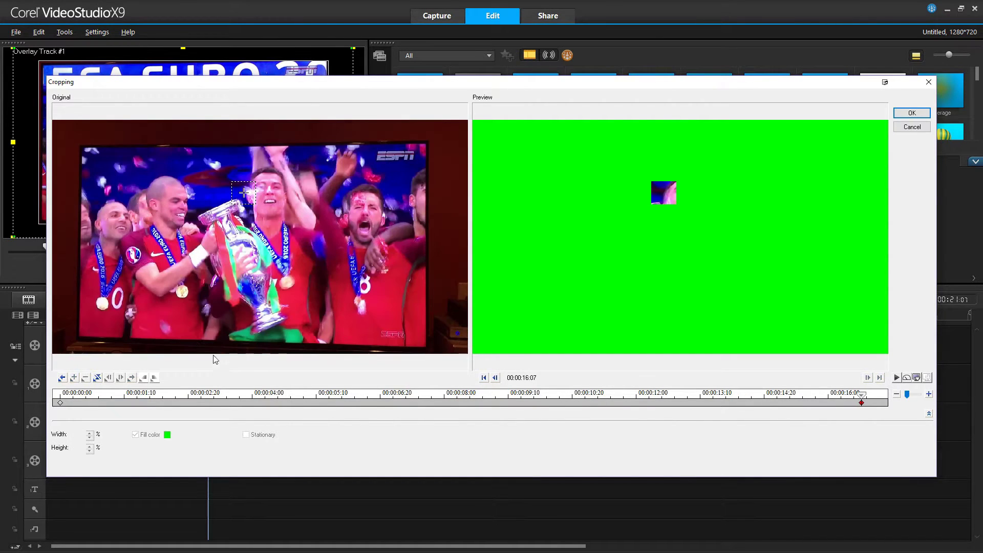
pyautogui.click(120, 378)
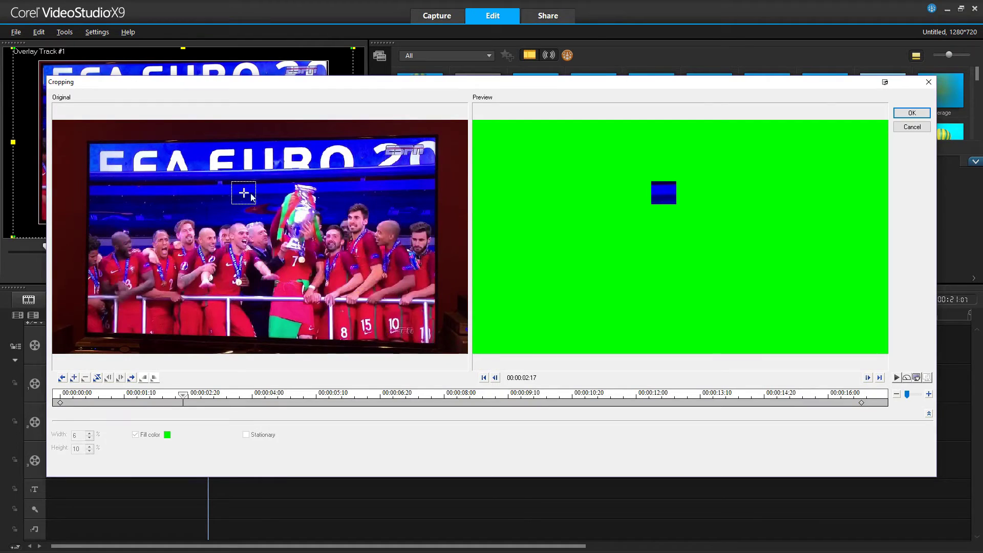
pyautogui.click(61, 401)
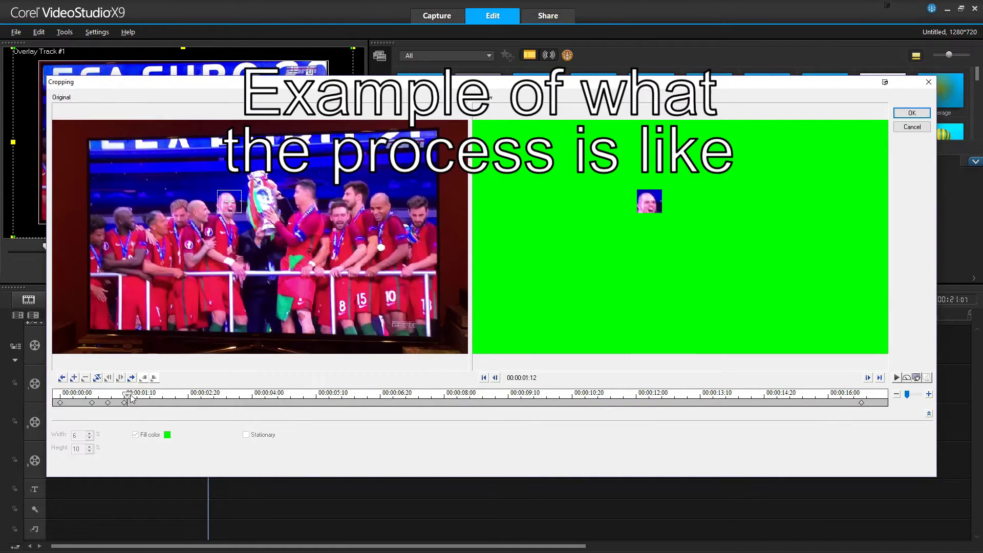
pyautogui.moveTo(131, 399); pyautogui.dragTo(142, 401)
# - Add crop keyframes tracking Pepe's face, review the tracking, and confirm the crop
pyautogui.click(231, 201)
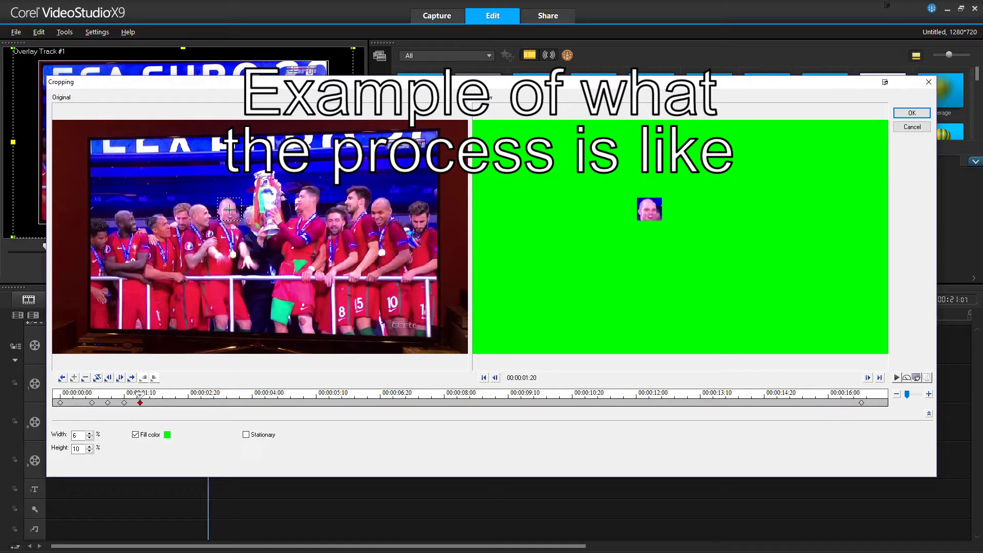
pyautogui.click(156, 397)
pyautogui.click(234, 213)
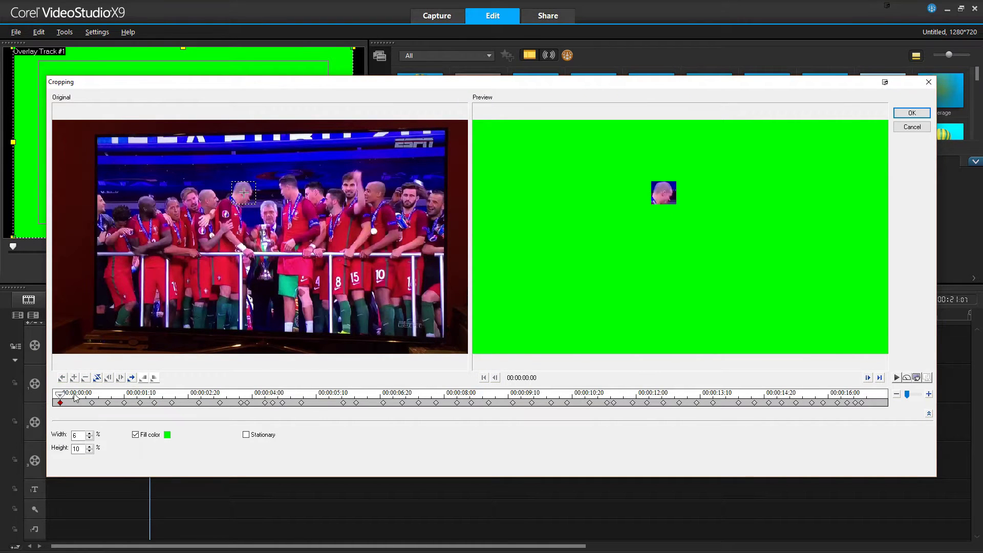
pyautogui.press('space')
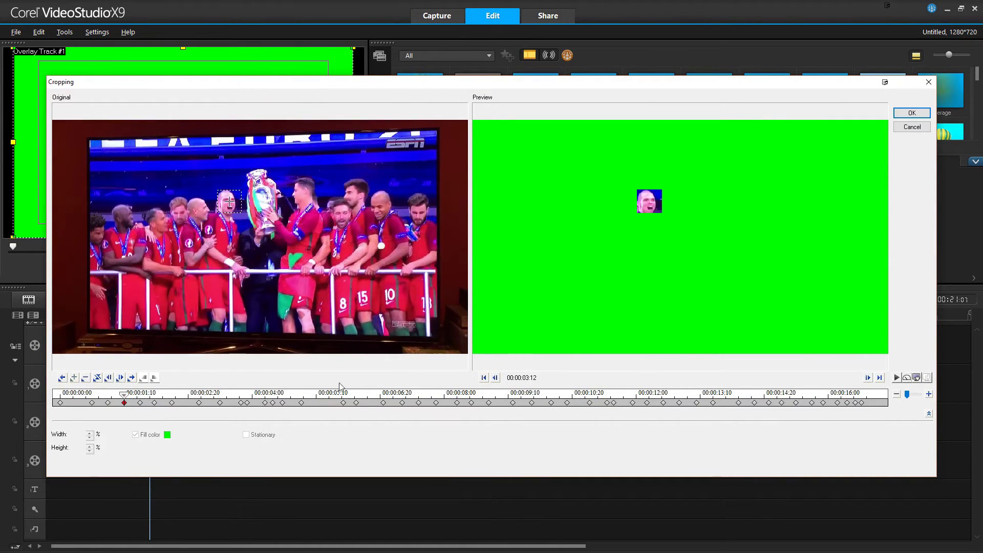
pyautogui.click(339, 385)
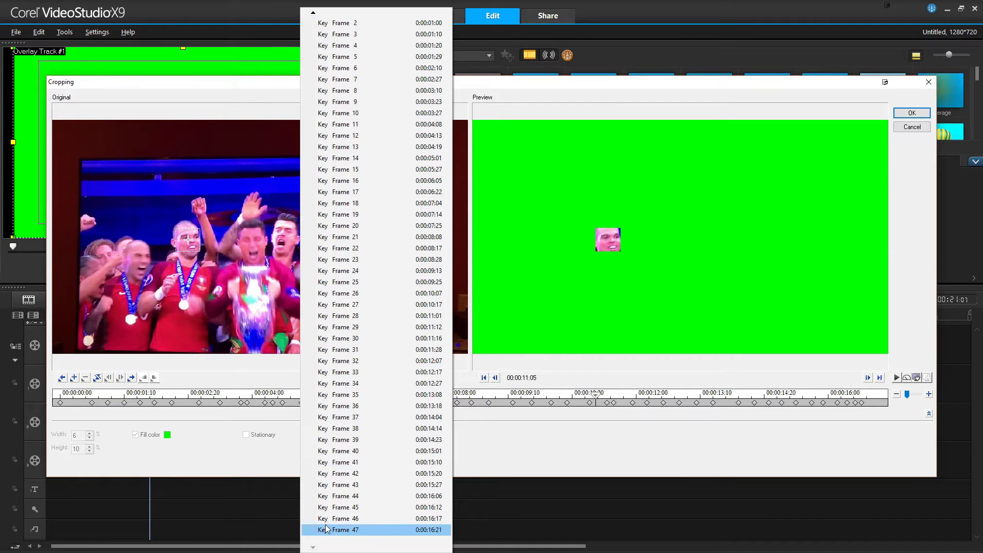
pyautogui.click(218, 420)
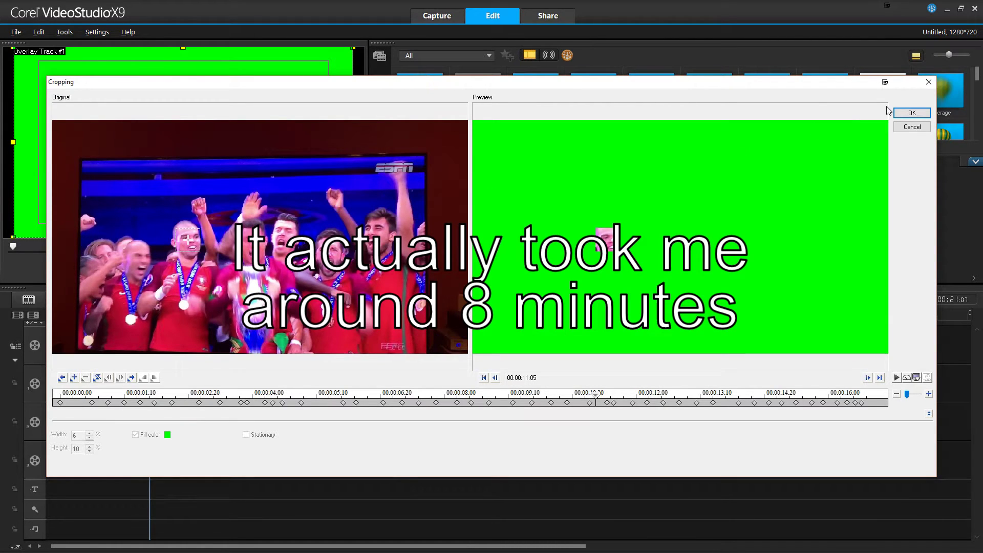
pyautogui.click(909, 112)
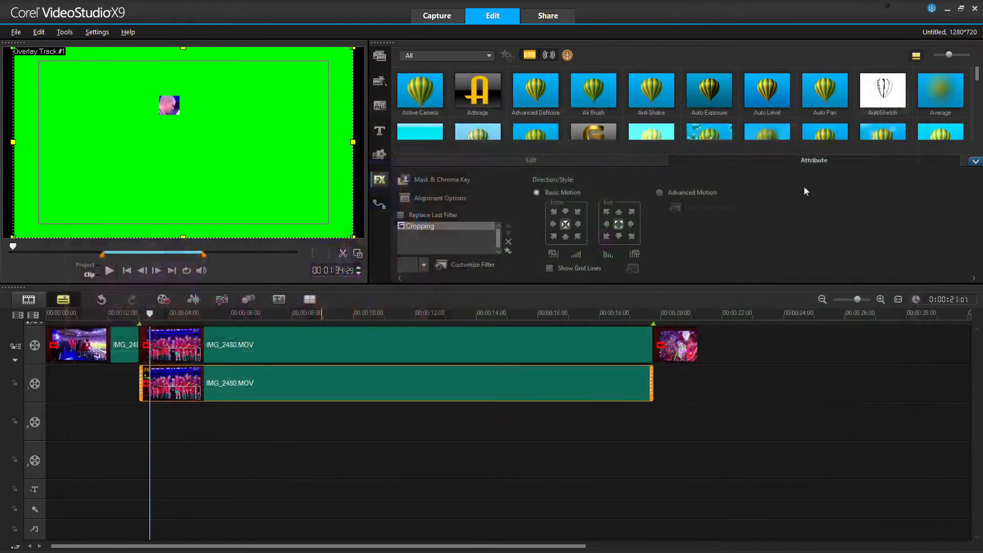
# - Turn on Chroma Key overlay options for the face overlay clip, keying out green
pyautogui.click(422, 183)
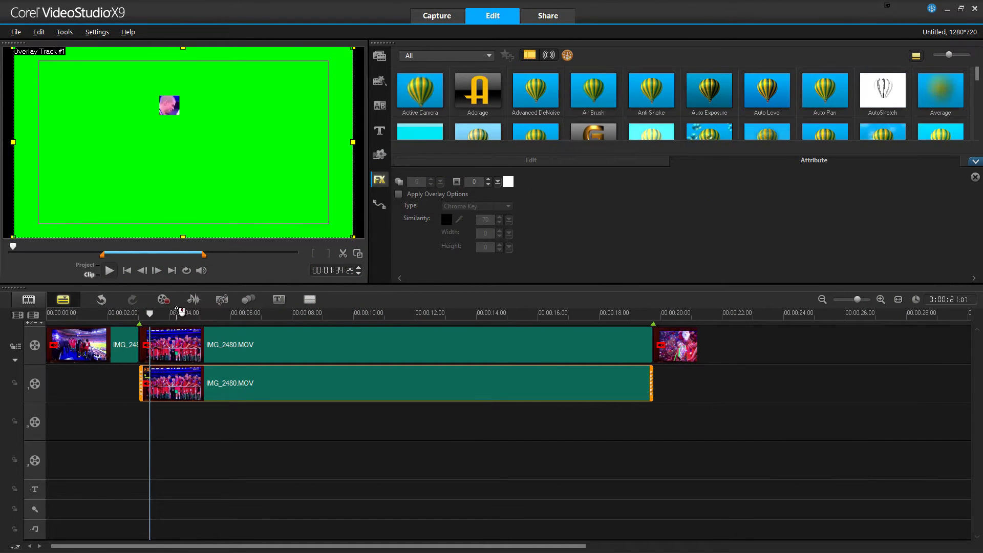
pyautogui.moveTo(177, 311); pyautogui.dragTo(372, 353)
pyautogui.click(373, 391)
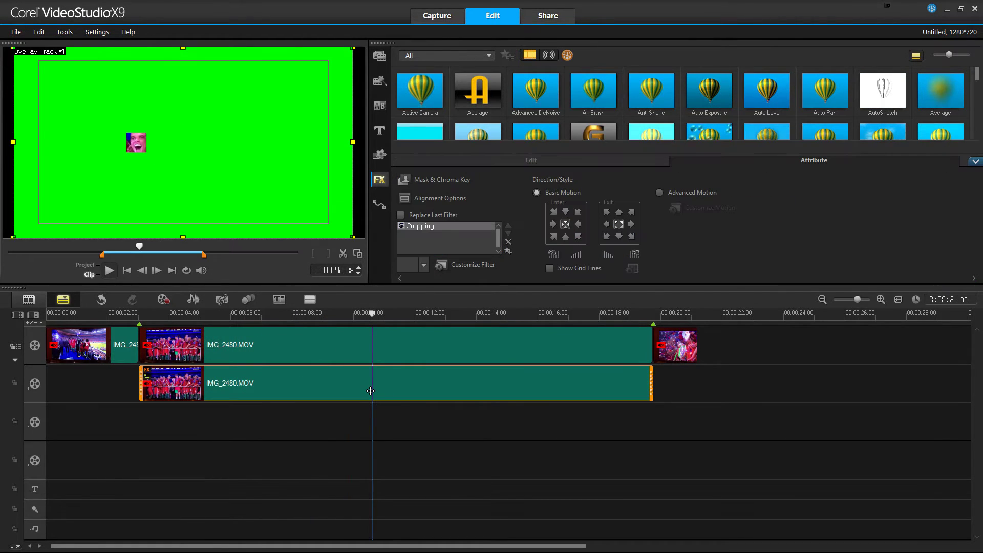
pyautogui.click(440, 178)
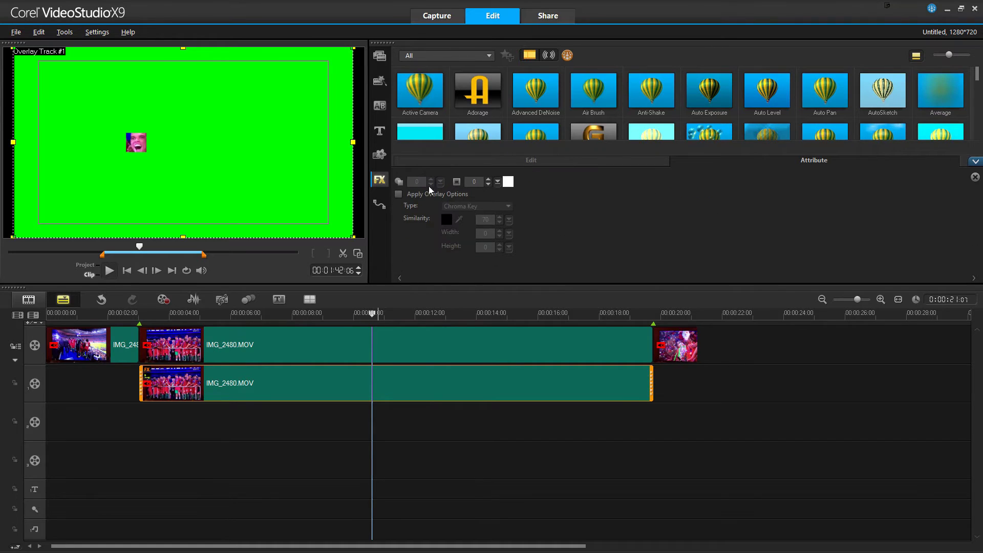
pyautogui.click(398, 195)
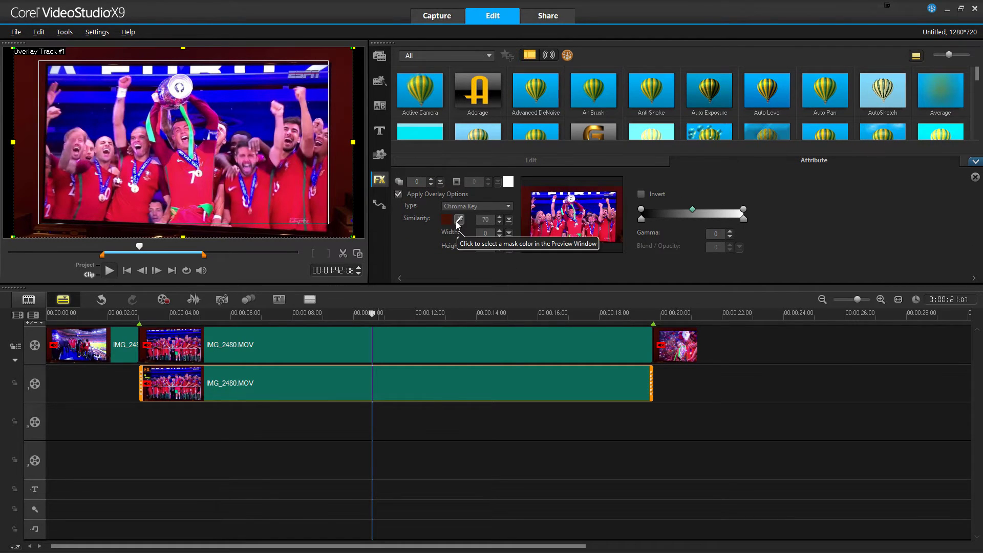
pyautogui.click(446, 219)
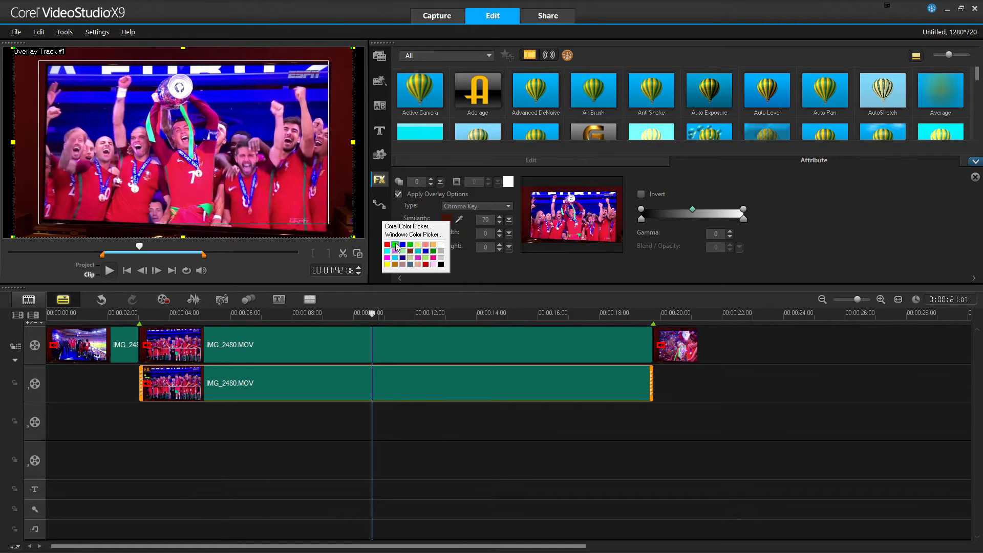
pyautogui.click(395, 245)
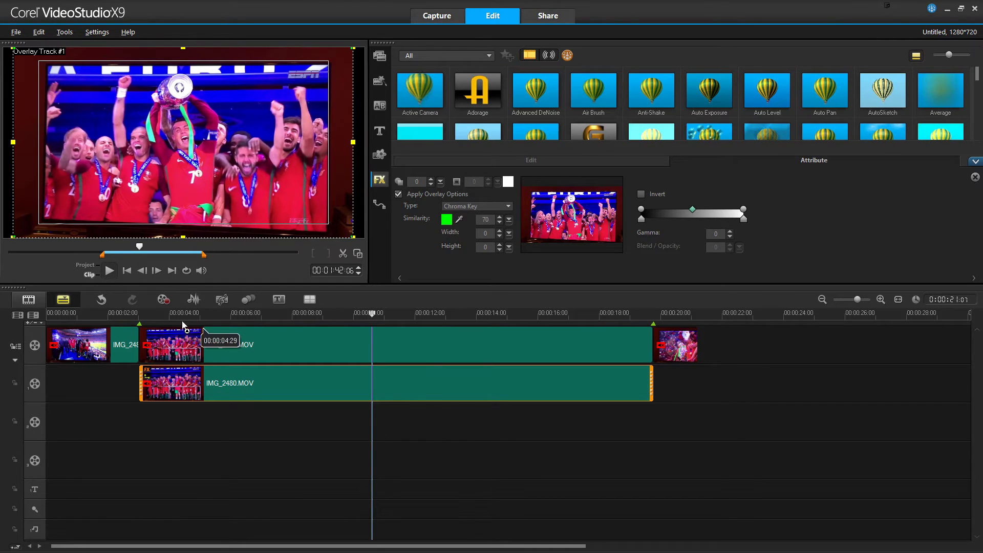
pyautogui.moveTo(329, 338); pyautogui.dragTo(422, 353)
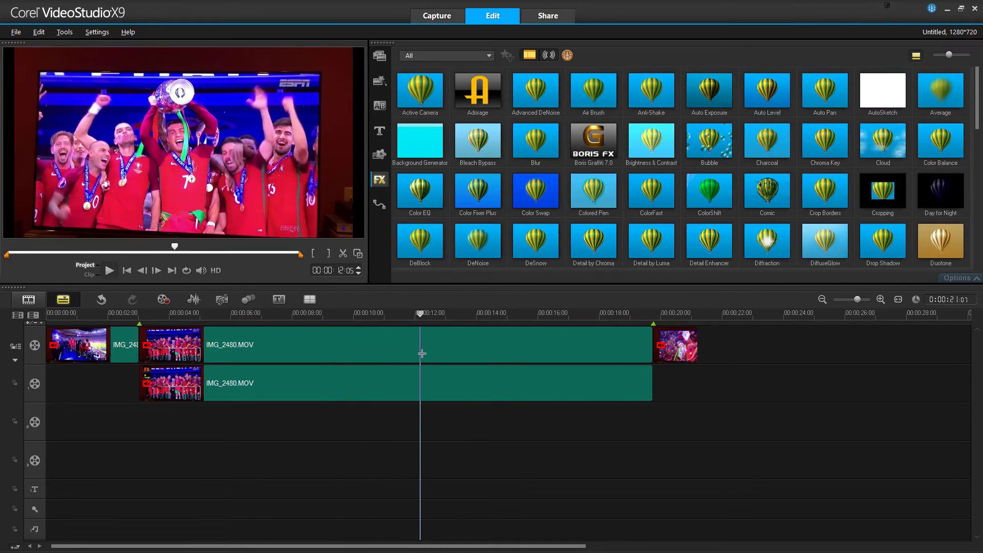
# - Drag FX Mosaic from the effects library onto the face overlay clip
pyautogui.click(425, 382)
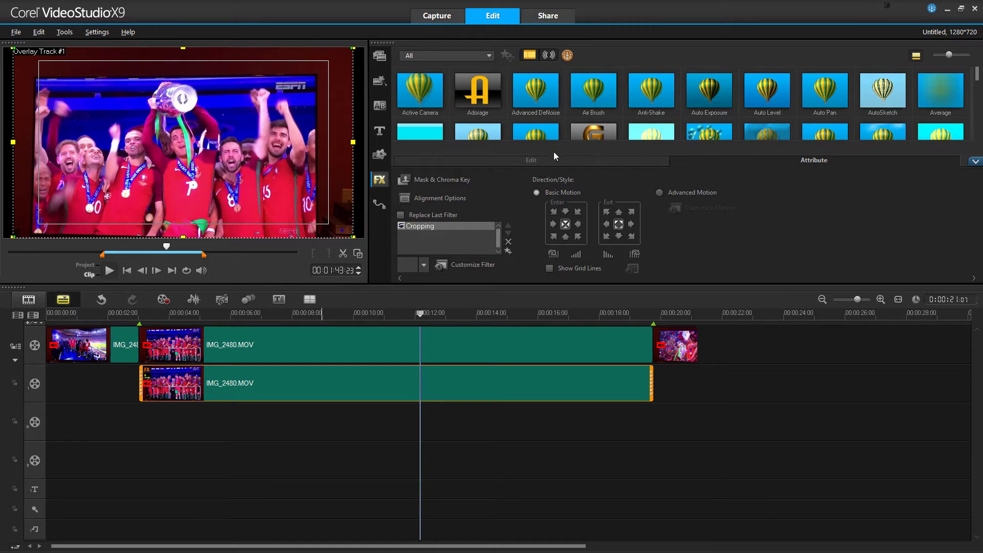
pyautogui.click(869, 157)
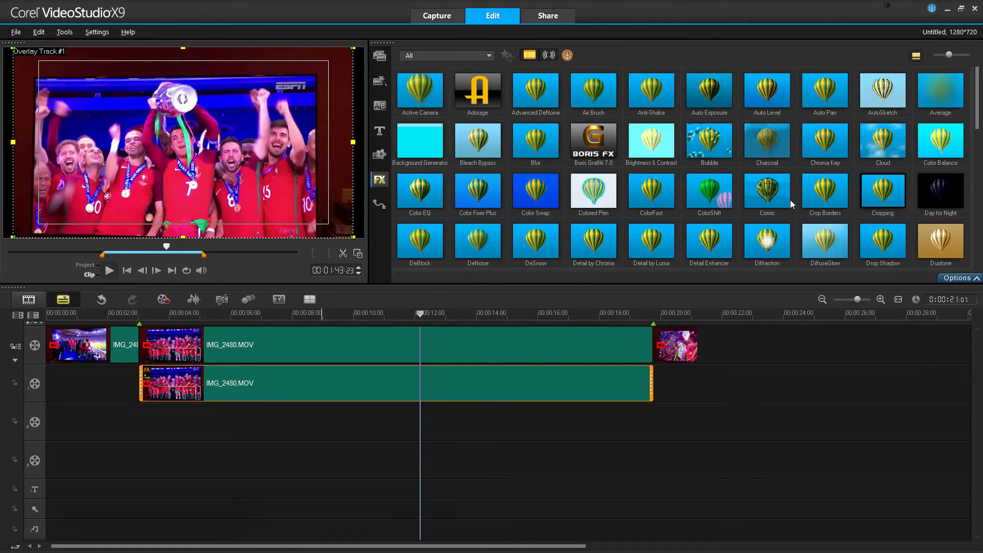
pyautogui.scroll(-1, 864, 201)
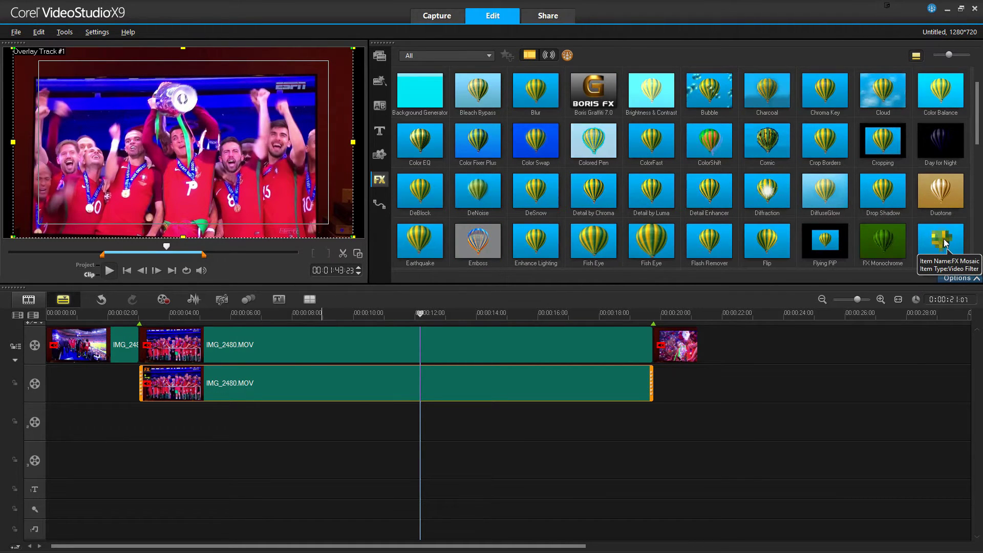
pyautogui.moveTo(944, 246); pyautogui.dragTo(479, 377)
pyautogui.doubleClick(478, 377)
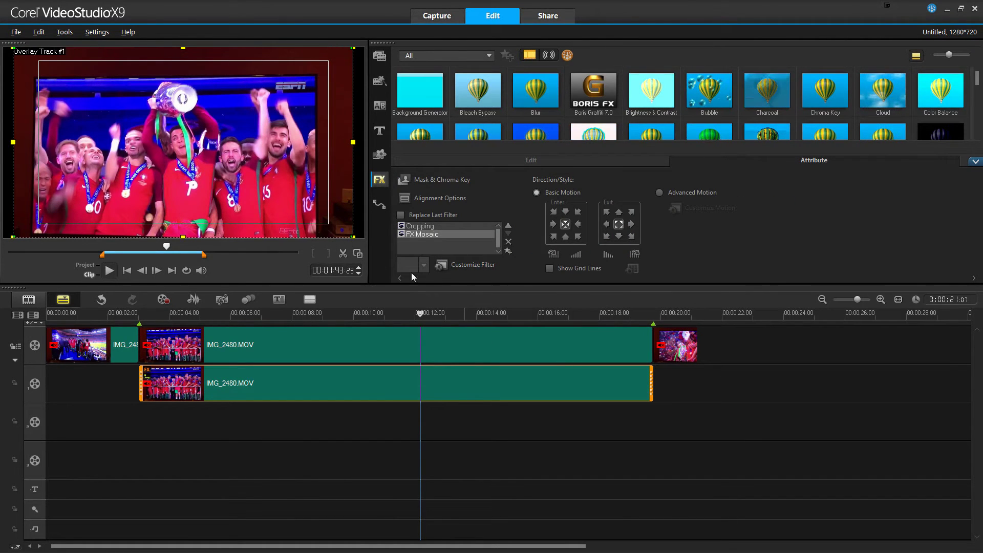
# - Open the FX Mosaic settings and move to 00:00:08:19 on the filter timeline
pyautogui.click(447, 269)
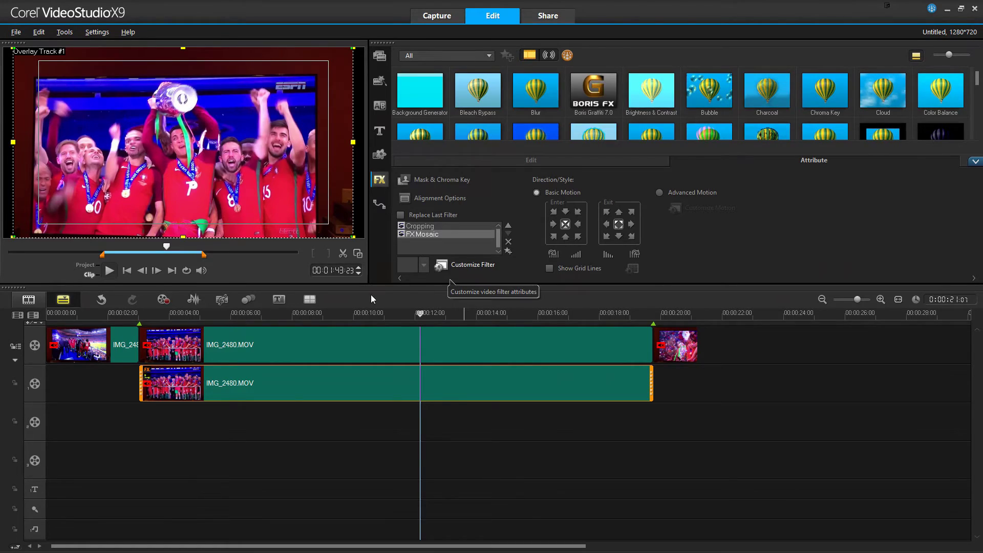
pyautogui.click(66, 400)
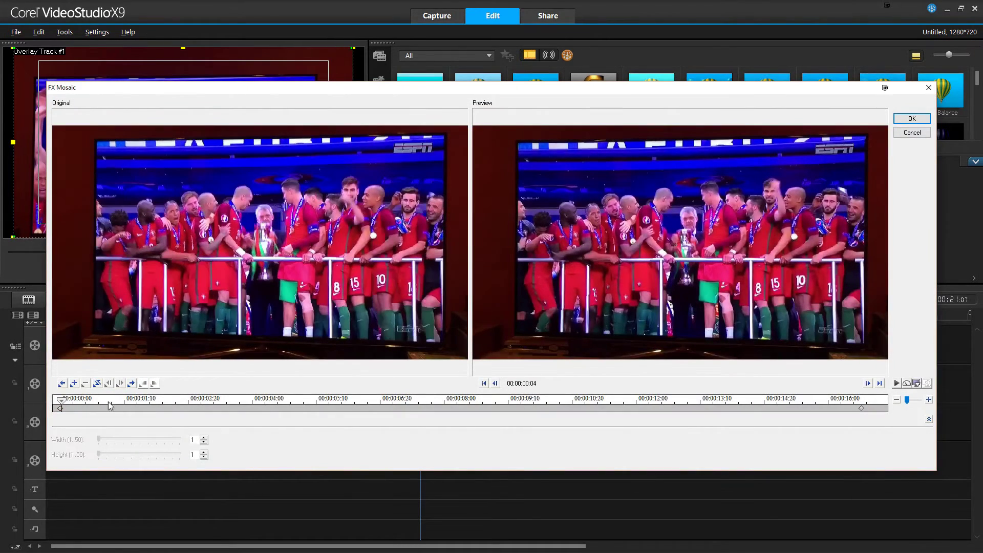
pyautogui.click(460, 405)
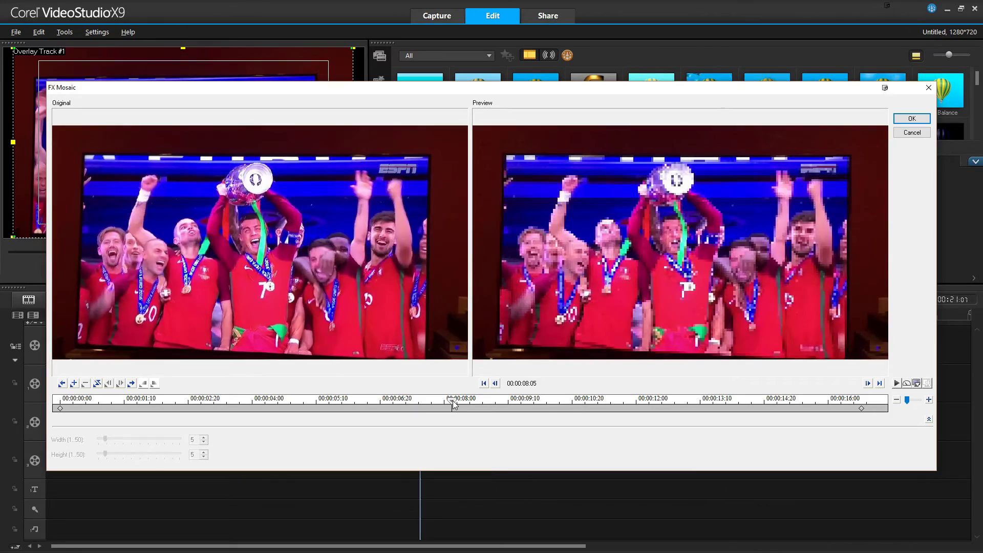
pyautogui.moveTo(460, 405); pyautogui.dragTo(490, 405)
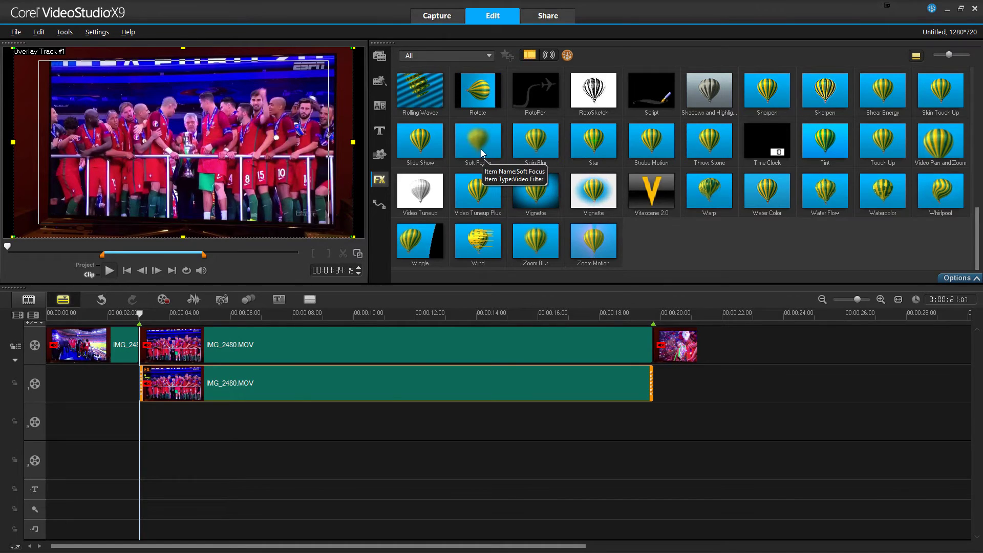
# - Scroll through the FX library, then switch to the Share workspace
pyautogui.scroll(1, 480, 149)
pyautogui.scroll(1, 443, 173)
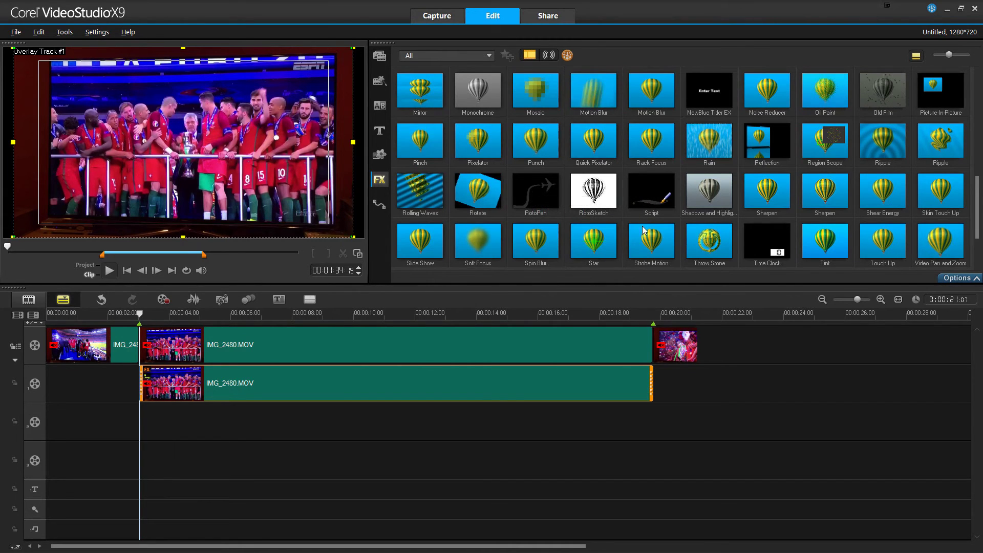
pyautogui.scroll(-1, 650, 229)
pyautogui.scroll(-1, 856, 234)
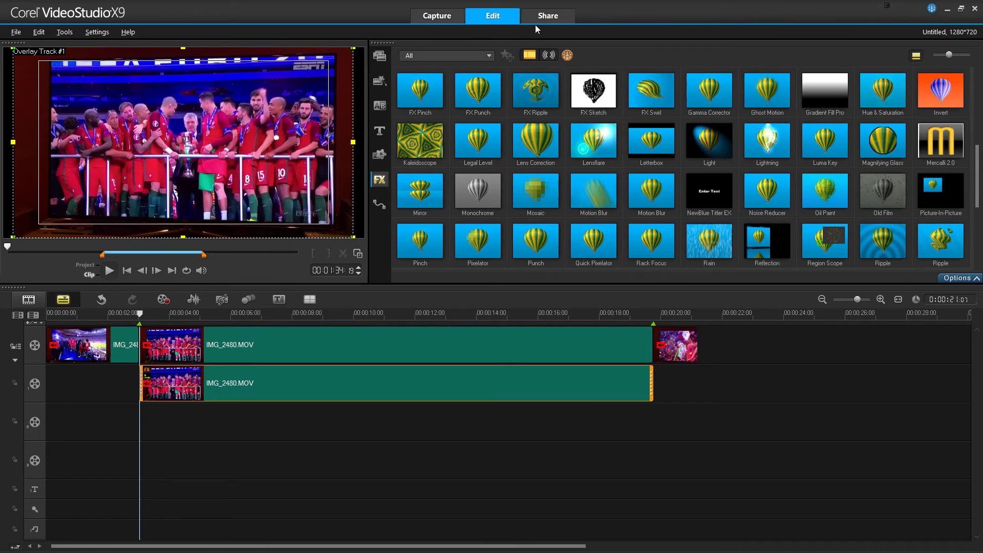
pyautogui.click(540, 20)
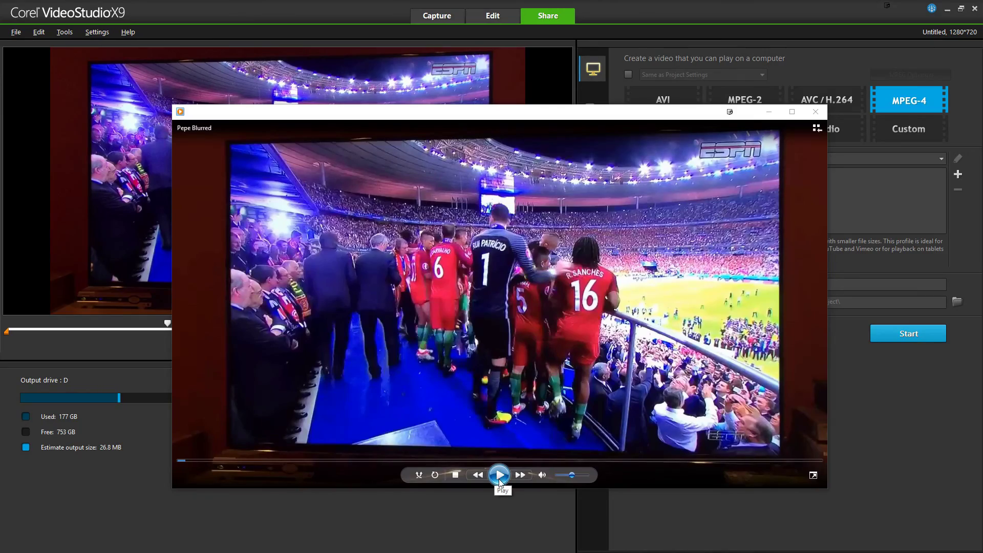
# - Play the exported Pepe Blurred video, close the player, and go back to Edit
pyautogui.click(499, 474)
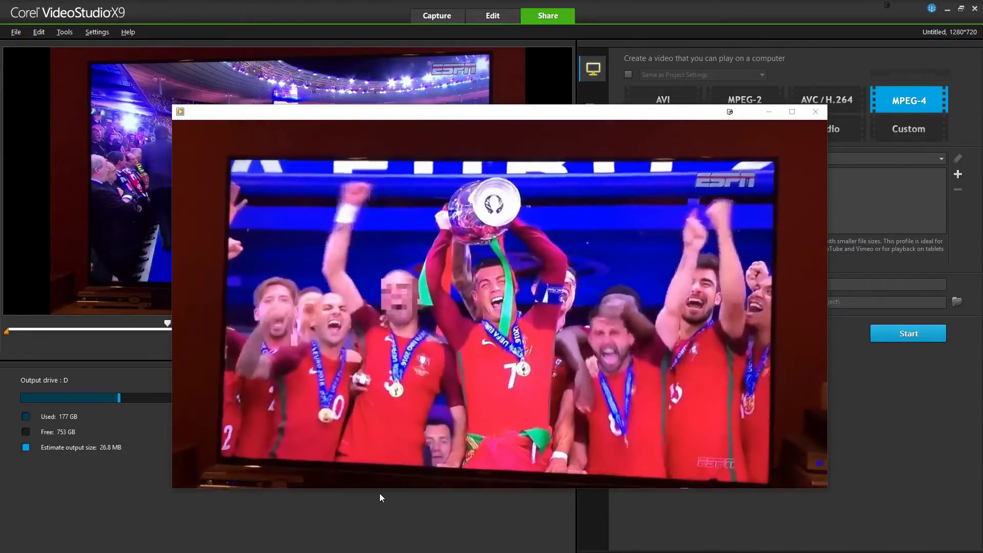
pyautogui.moveTo(384, 465)
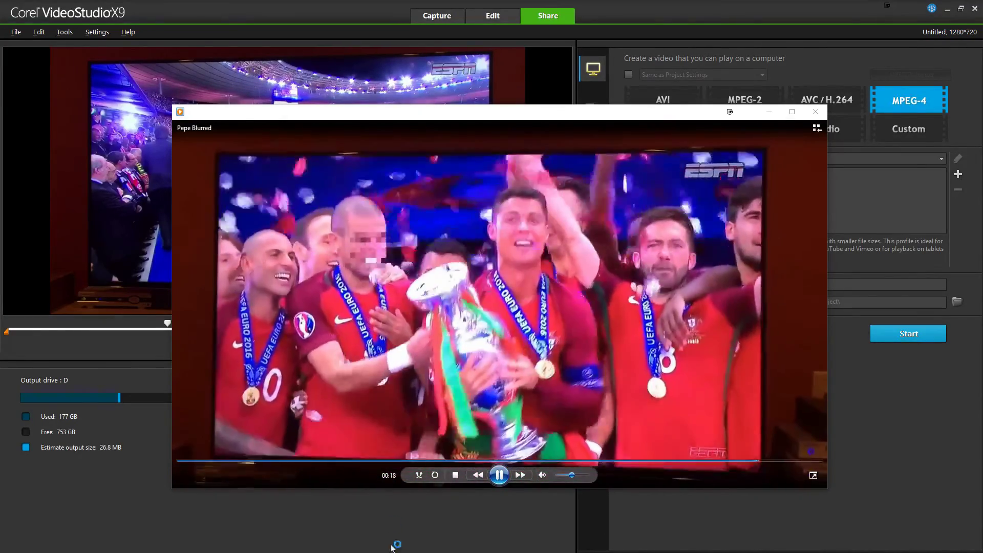
pyautogui.moveTo(393, 536)
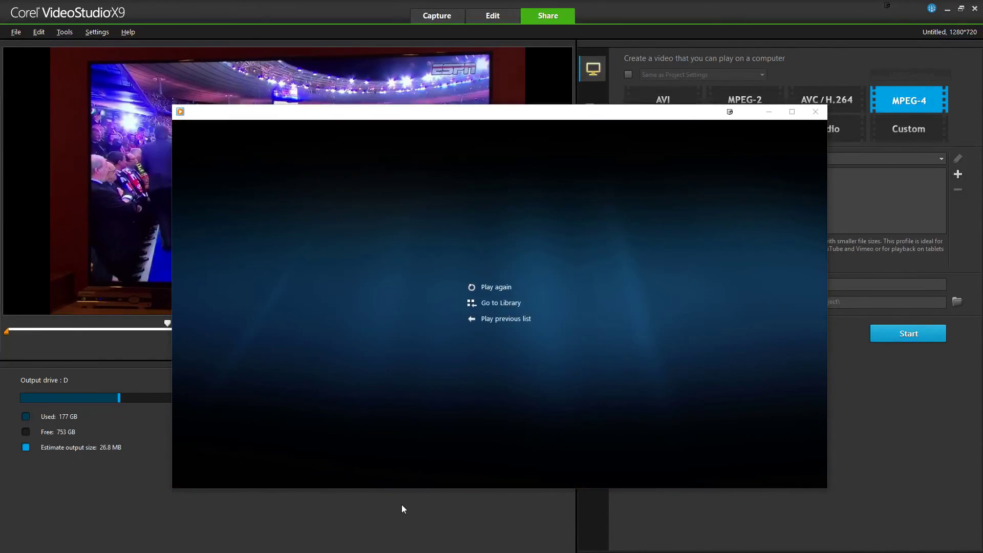
pyautogui.moveTo(695, 281)
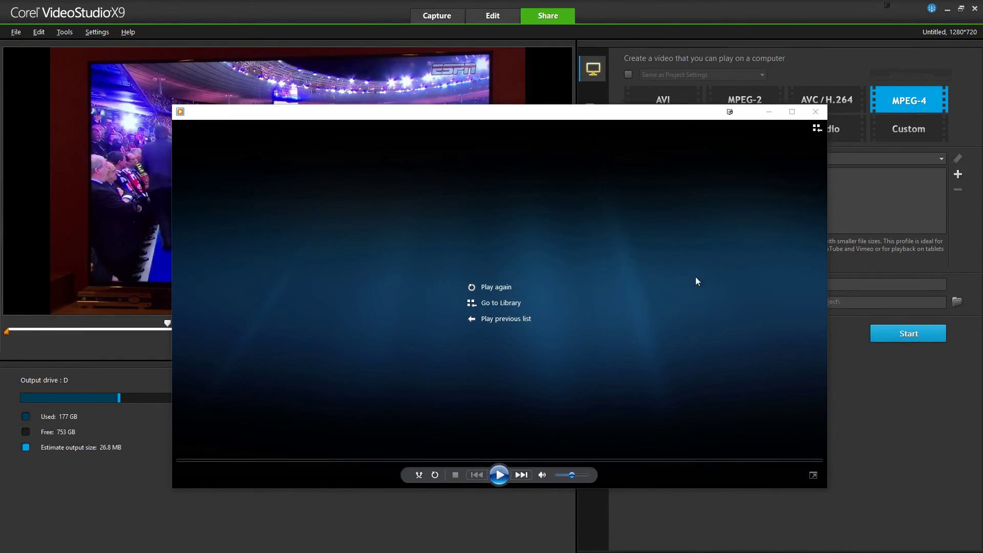
pyautogui.click(821, 112)
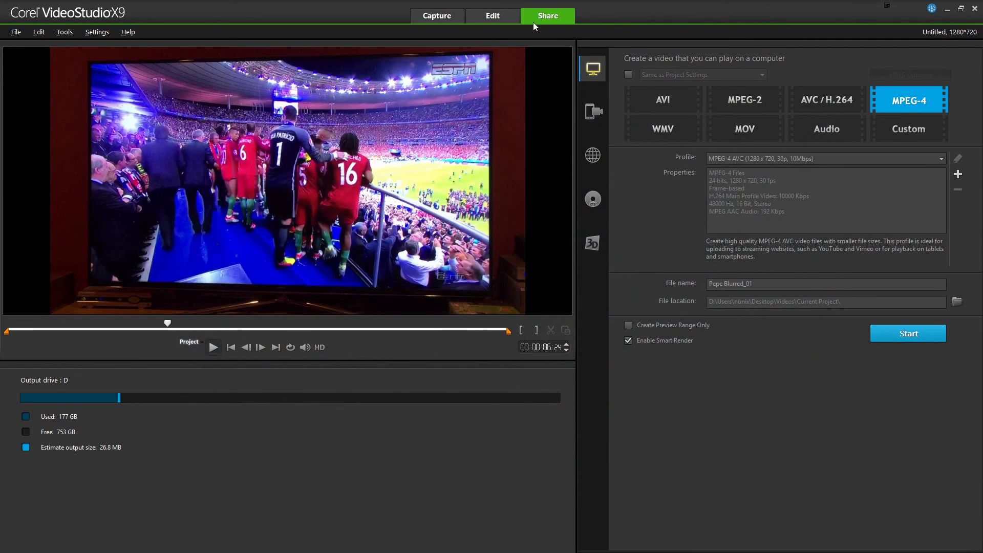
pyautogui.click(493, 15)
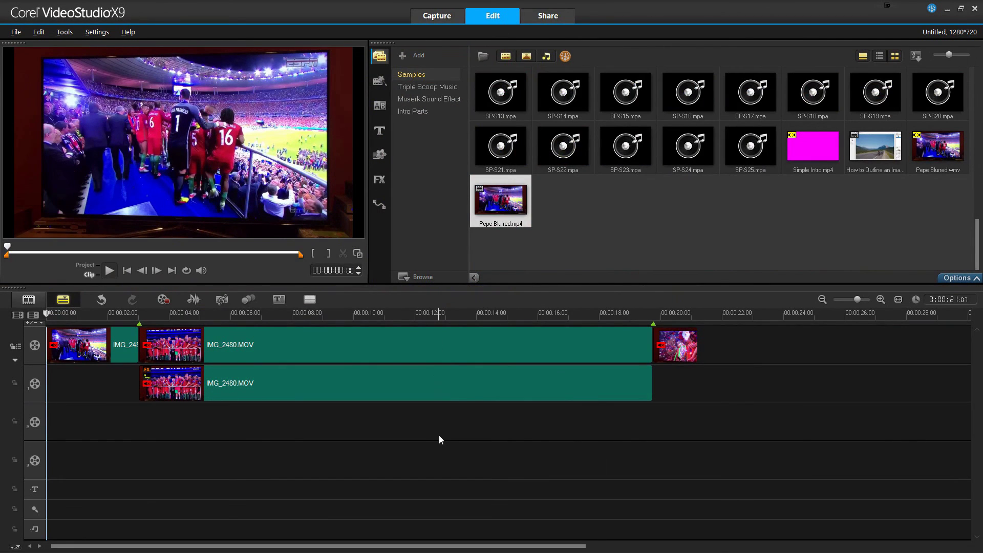